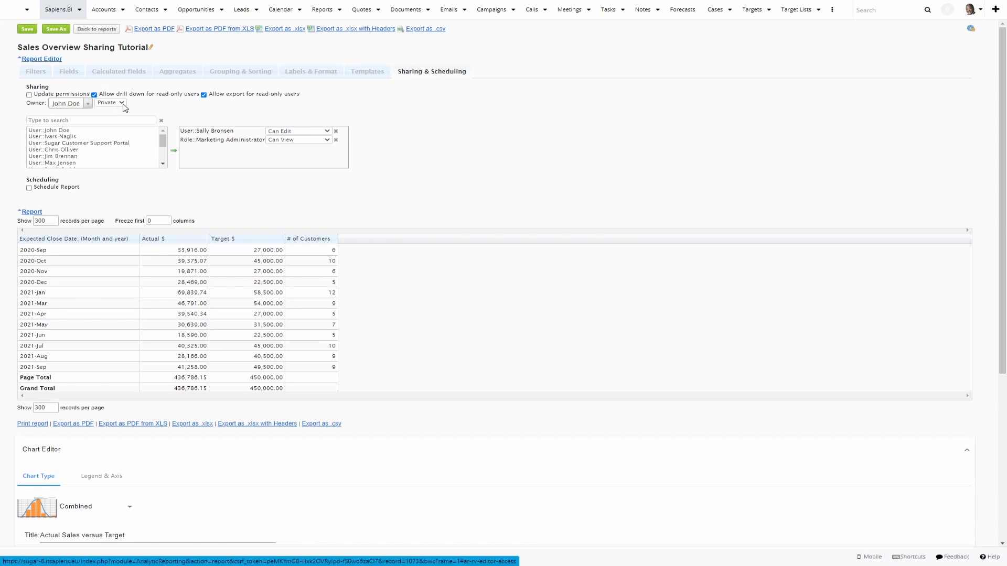
# - Set the report's sharing to Public and review the access levels available for everyone
pyautogui.click(124, 104)
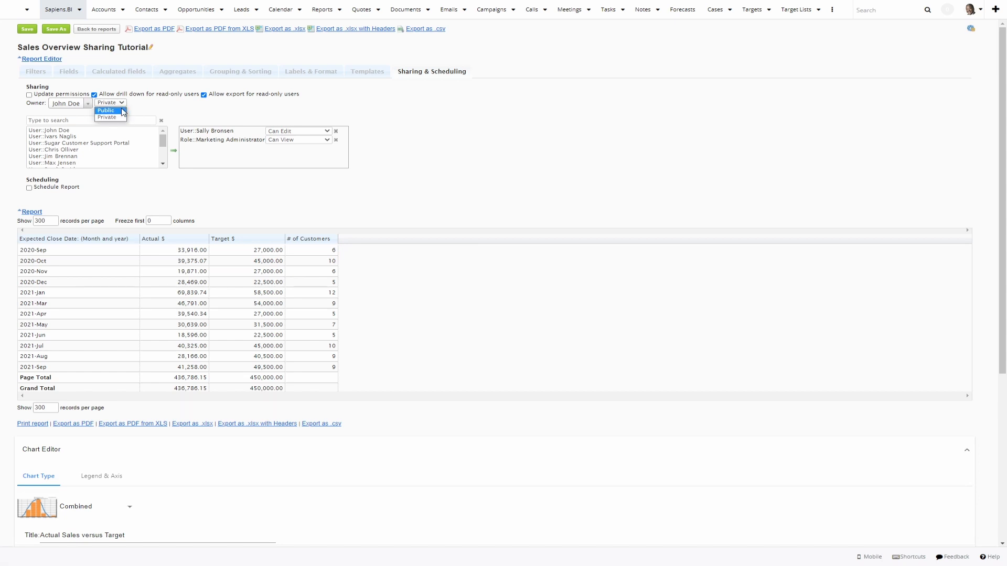
pyautogui.click(122, 111)
pyautogui.click(209, 103)
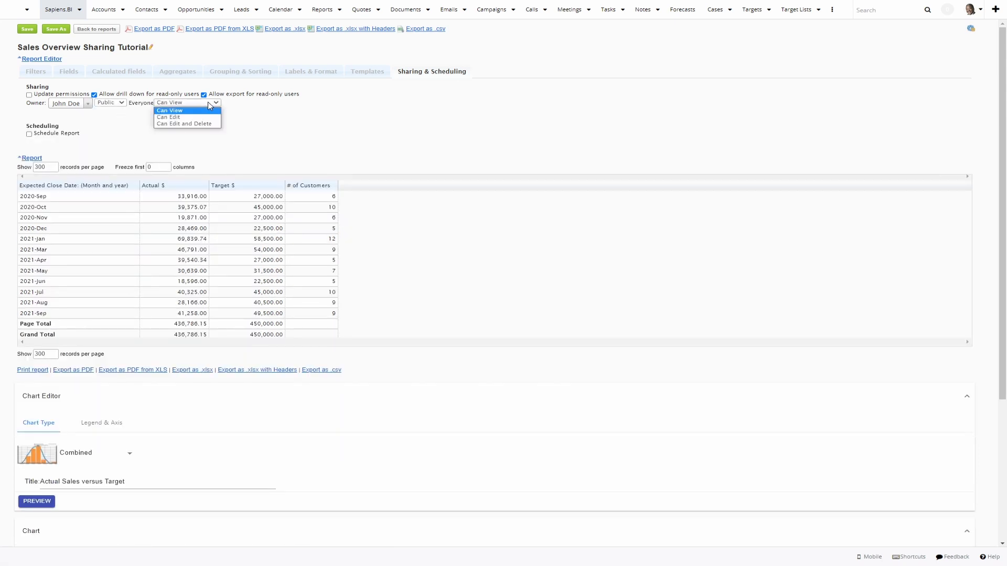
pyautogui.click(208, 103)
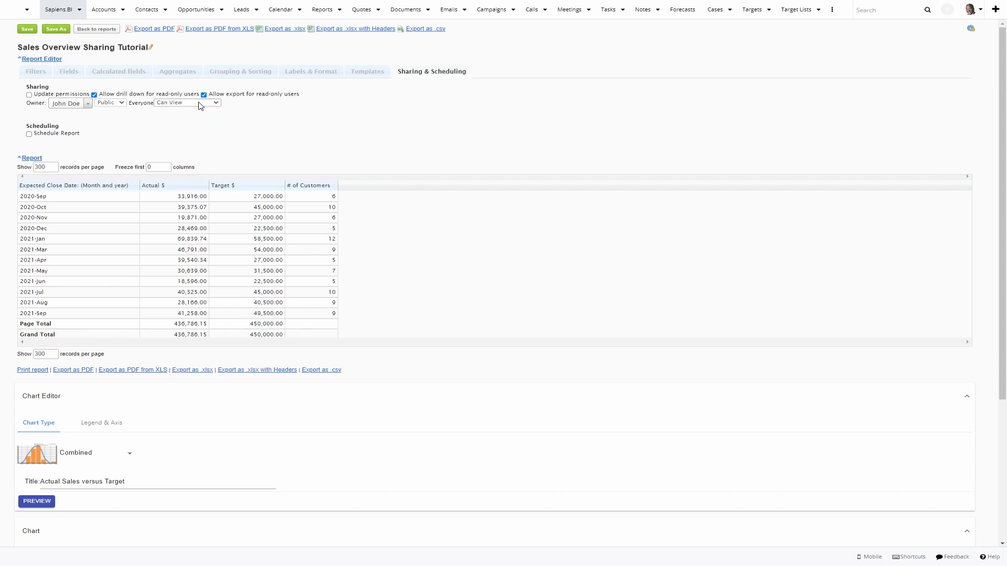
# - Make the report private and share it with a single user found by first name
pyautogui.click(116, 103)
pyautogui.click(114, 117)
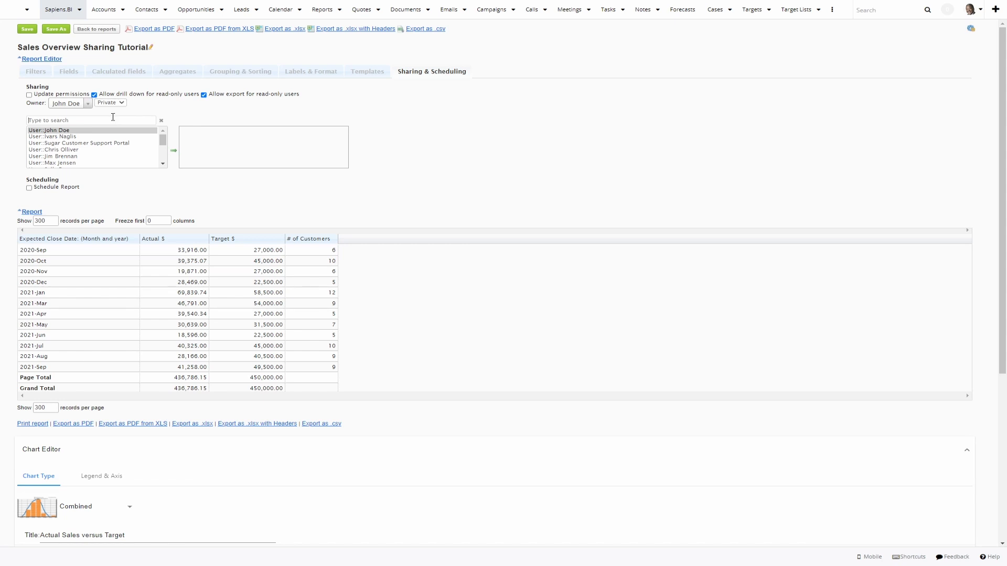
pyautogui.write('sally')
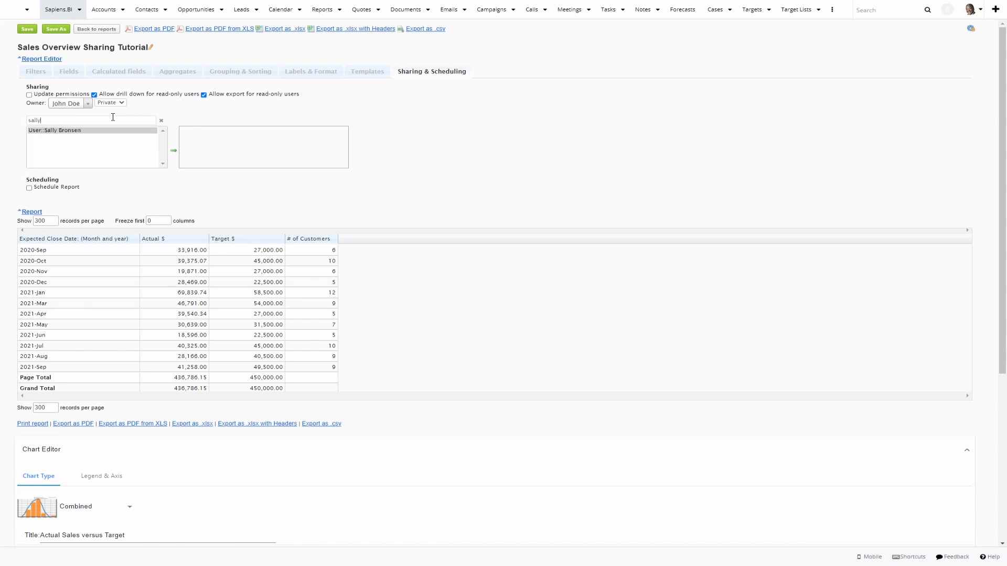
pyautogui.click(173, 151)
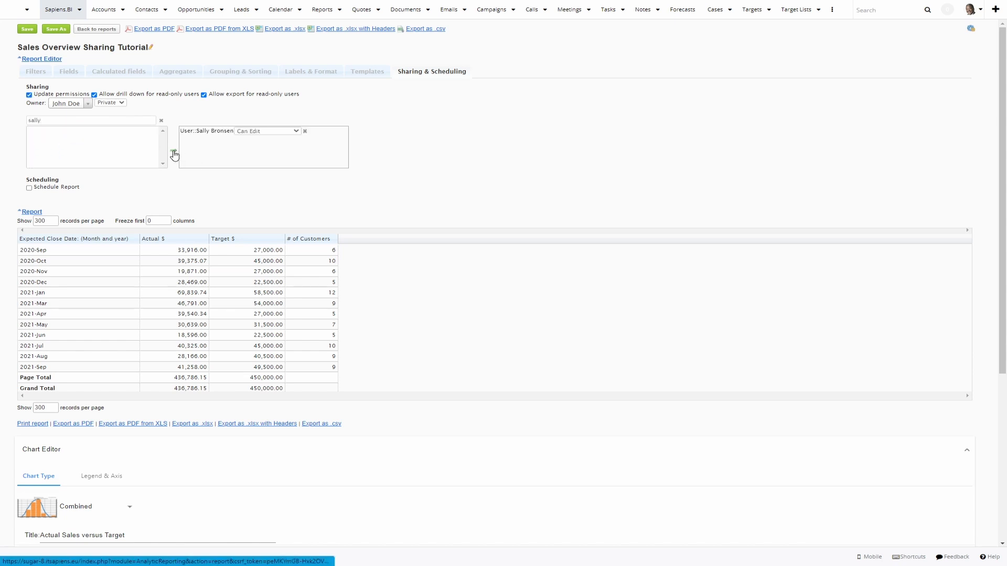
# - Search the available users and roles for "cus" and share the report with the Sugar Customer Support Portal user
pyautogui.moveTo(49, 121); pyautogui.dragTo(28, 121)
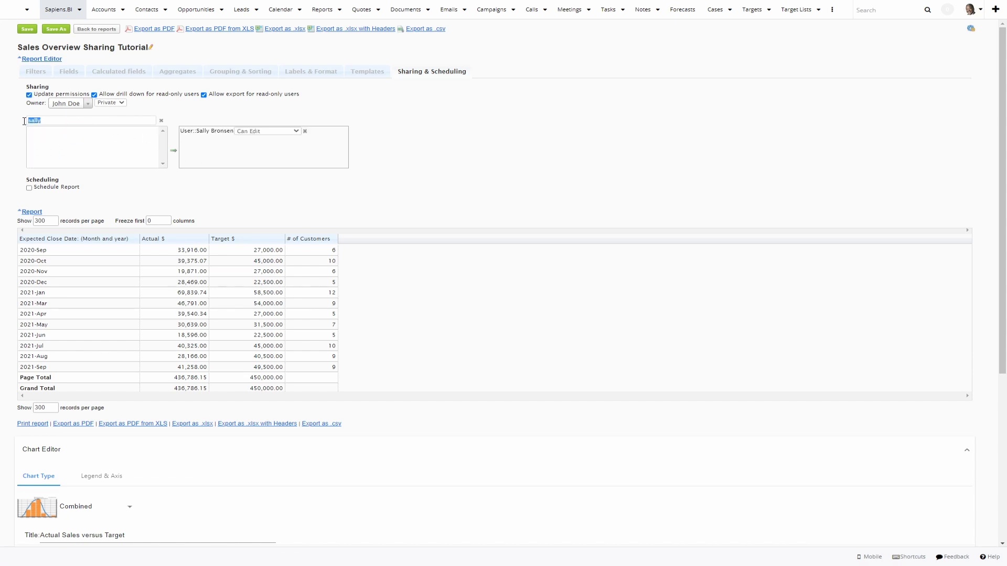
pyautogui.write('cus')
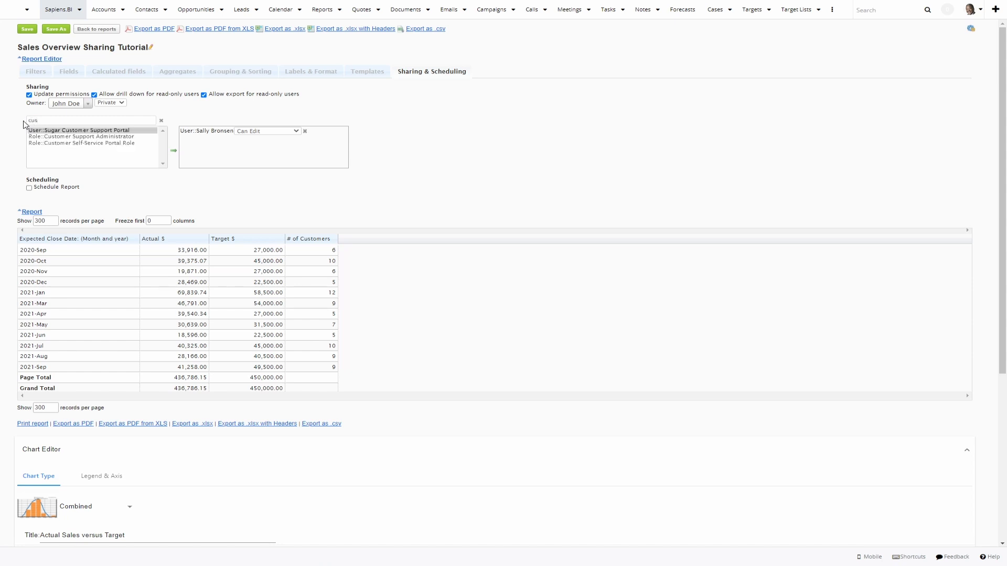
pyautogui.click(174, 151)
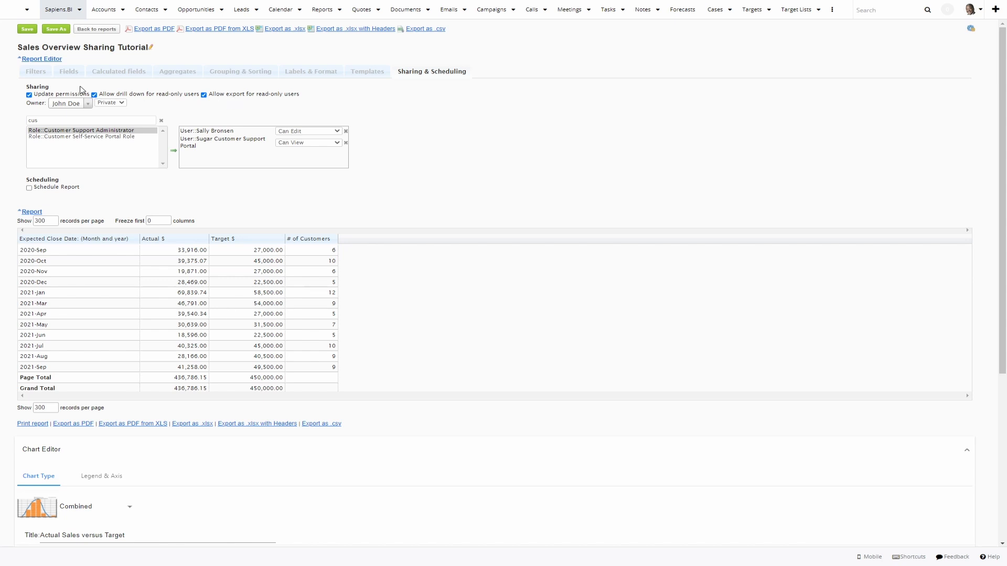
# - Set the report's Assigned User filter to Current user and view the access levels for the Expected Close Date filter
pyautogui.click(32, 75)
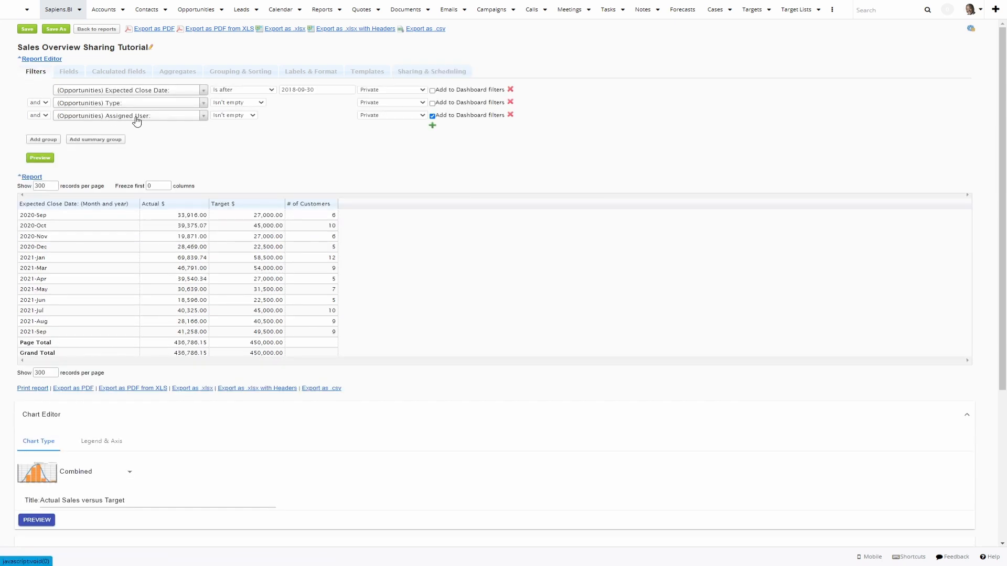
pyautogui.click(251, 116)
pyautogui.click(247, 150)
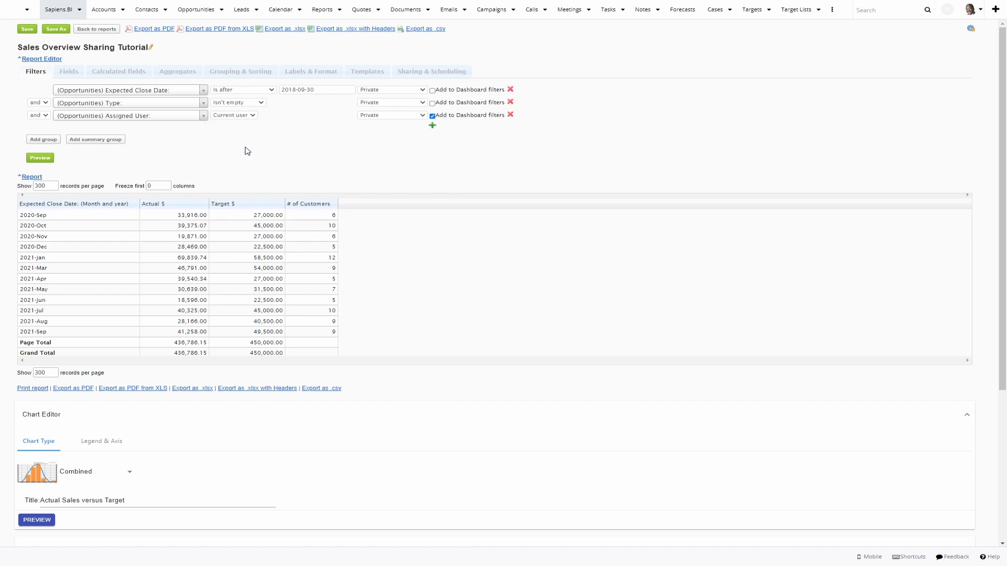
pyautogui.click(417, 91)
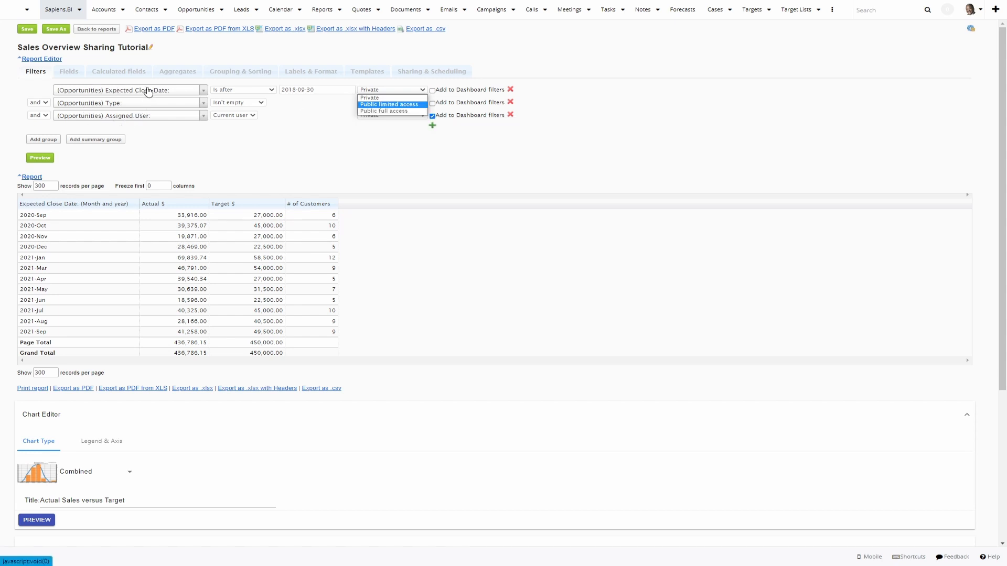
# - Enable report scheduling in XLSX and PDFXLS formats with a link to the report, skipping delivery if it is empty
pyautogui.click(439, 76)
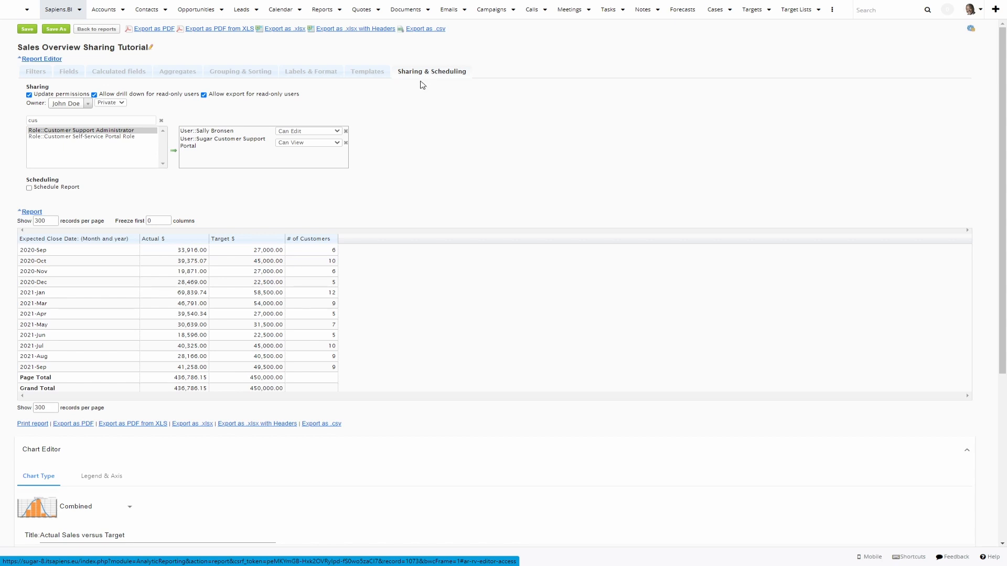
pyautogui.click(28, 188)
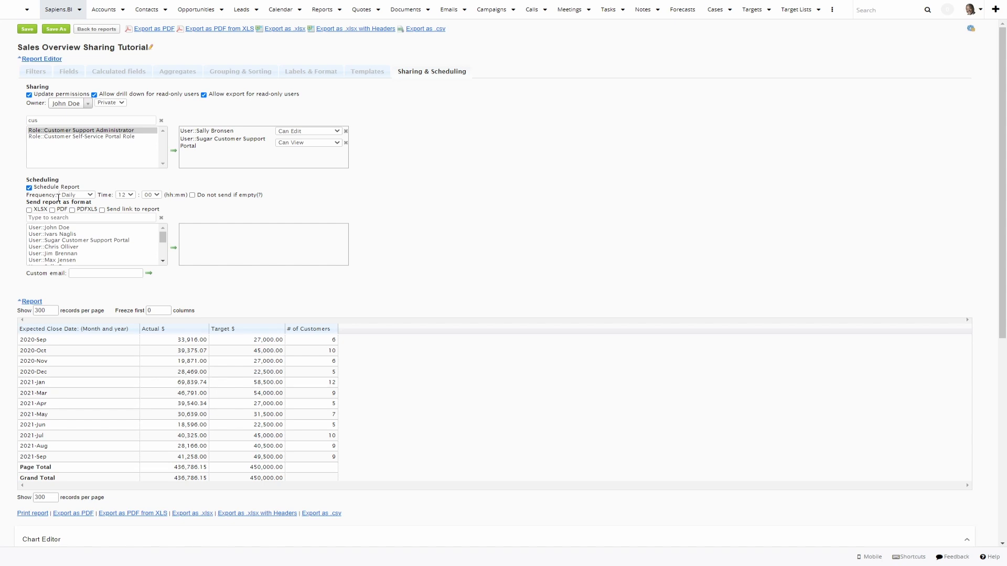
pyautogui.click(29, 210)
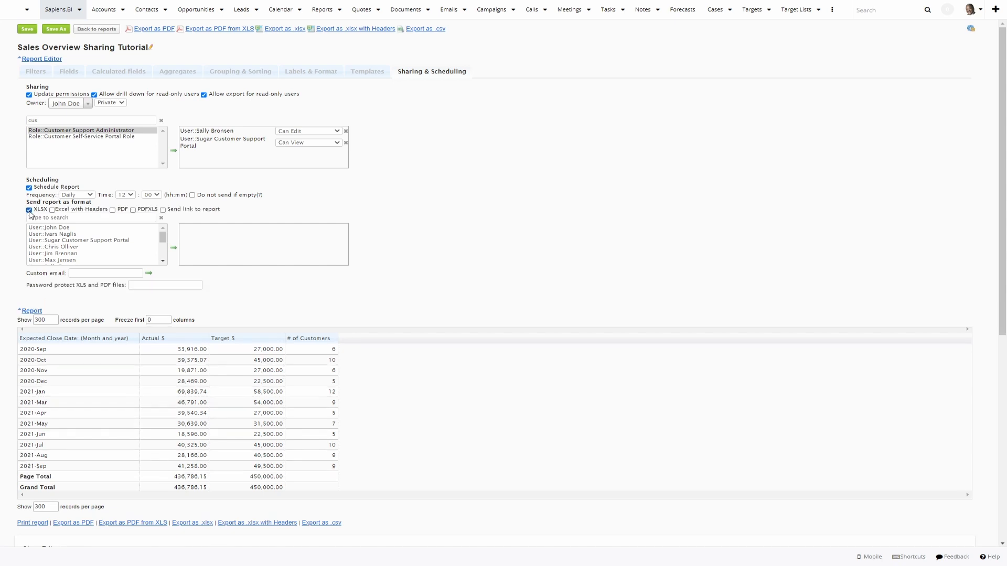
pyautogui.click(133, 211)
pyautogui.click(163, 210)
pyautogui.click(117, 270)
pyautogui.click(138, 286)
pyautogui.click(192, 195)
# - Open the Sales Dashboard and review its permission options
pyautogui.click(78, 11)
pyautogui.click(81, 72)
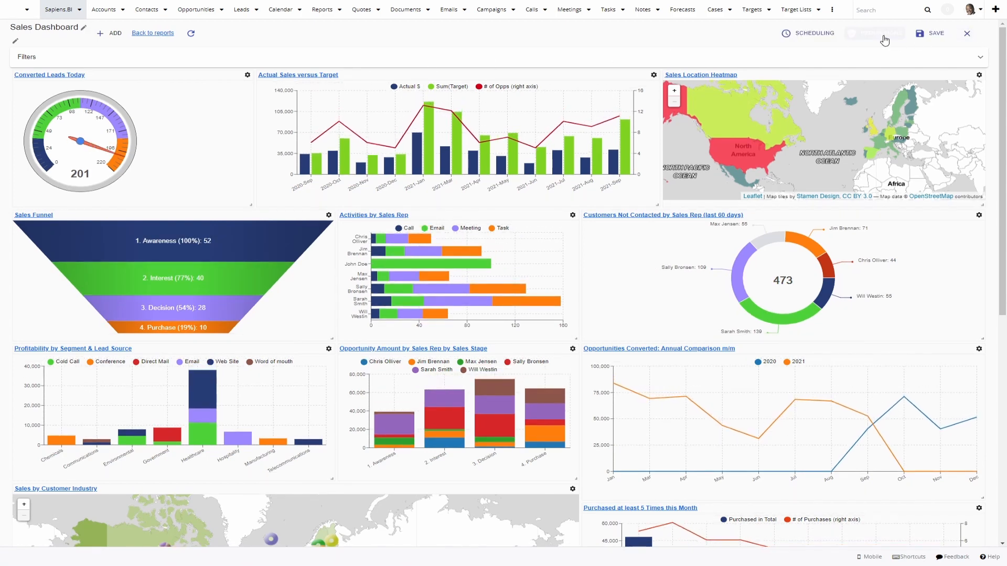
pyautogui.click(883, 36)
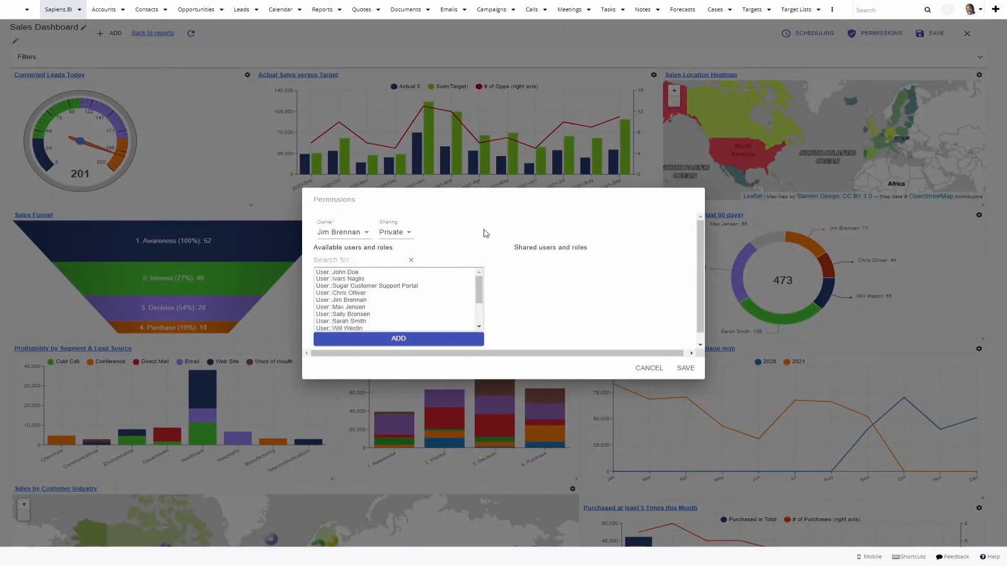
pyautogui.click(646, 370)
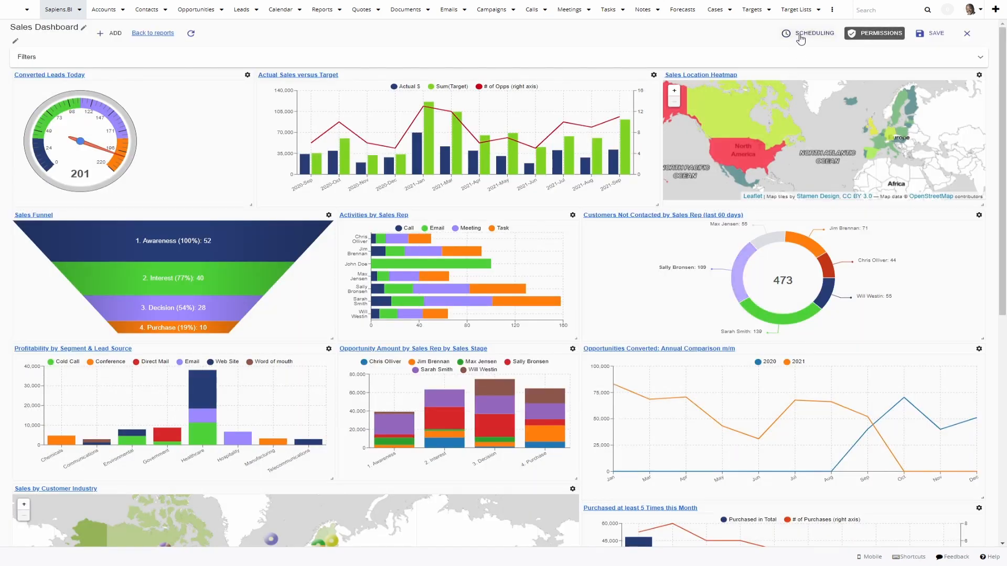
# - Try to schedule the Sales Dashboard, picking the Customer Support Administrator role from the available users and roles
pyautogui.click(800, 38)
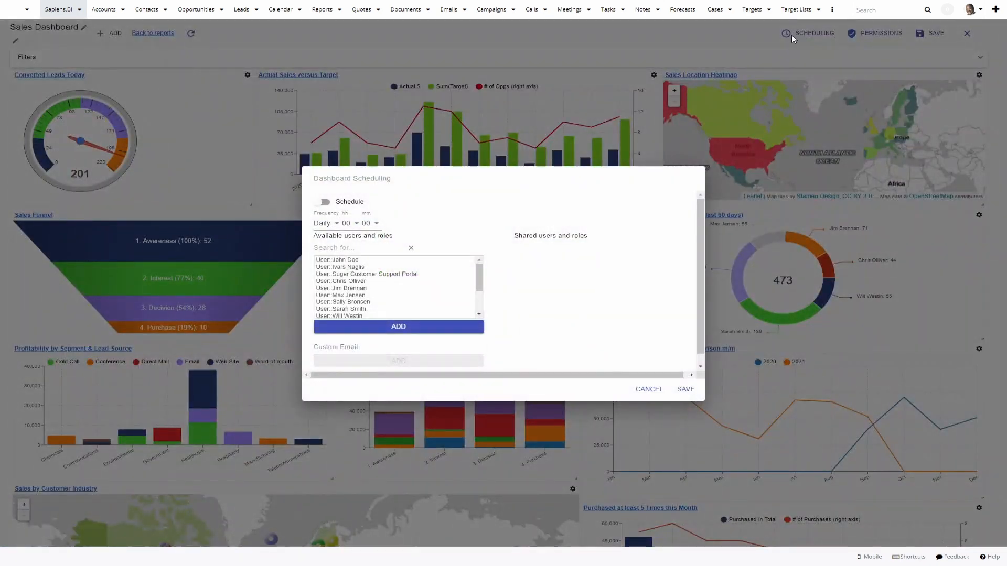
pyautogui.click(325, 203)
pyautogui.click(366, 303)
pyautogui.scroll(-2, 365, 305)
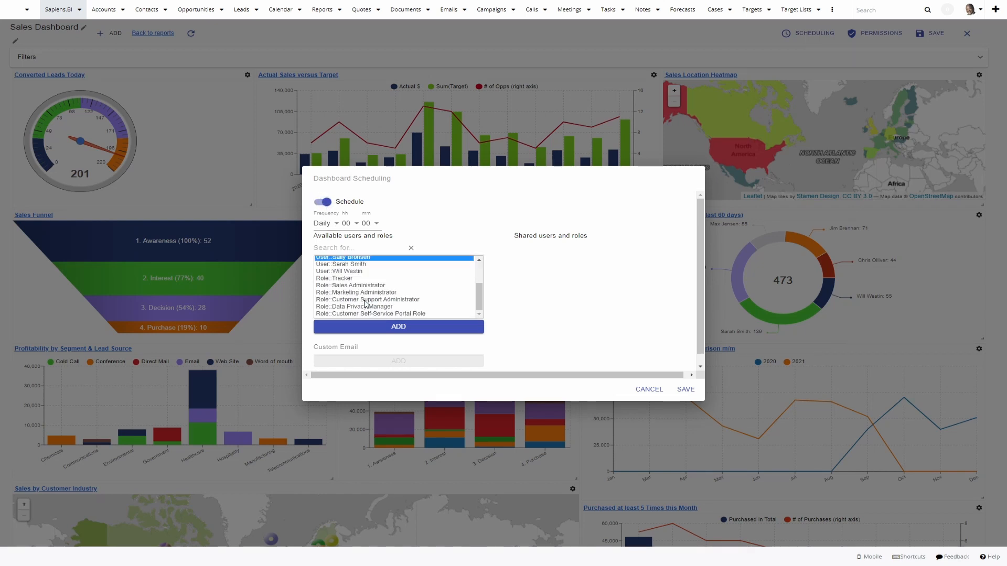
pyautogui.click(366, 300)
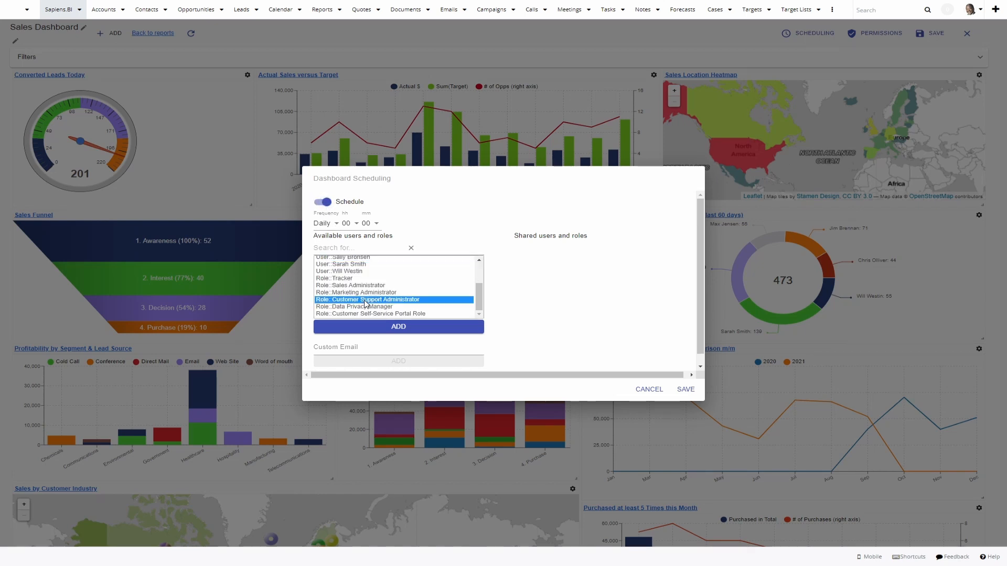
pyautogui.click(649, 391)
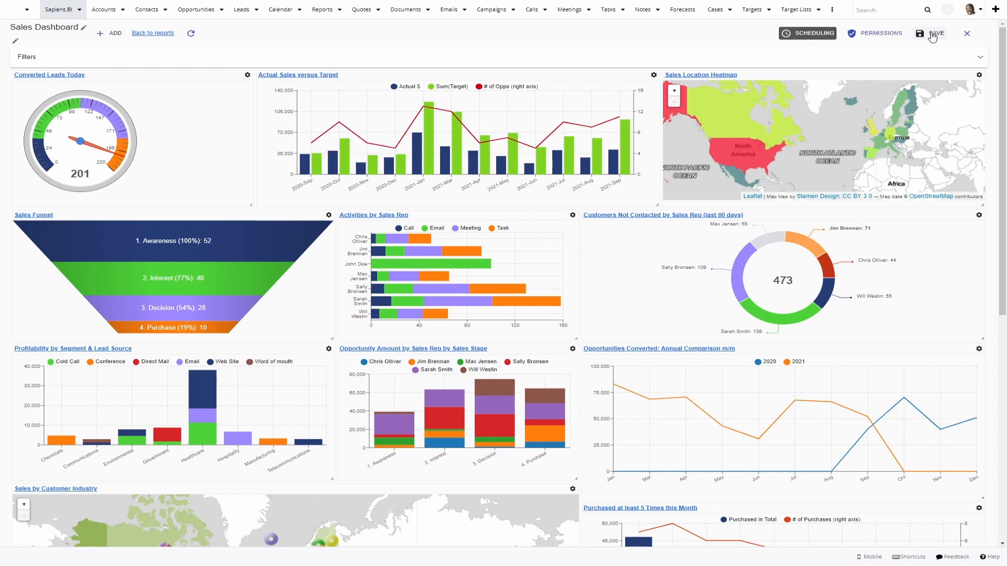
# - Select the Changed e-mail address, Customer Location Heatmap, and Projects with Accounts and Contacts Detailed reports in the Accounts report folder
pyautogui.click(57, 12)
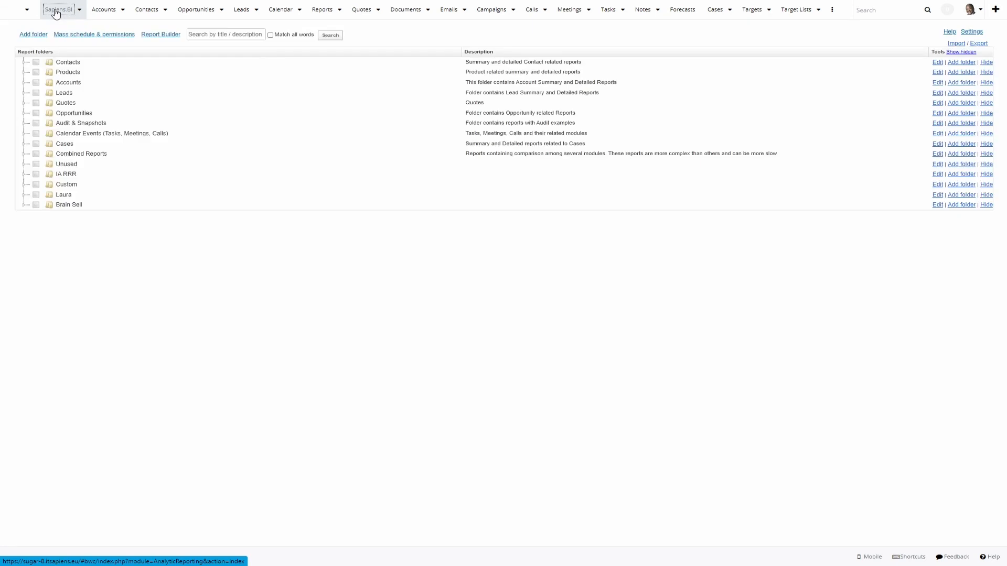
pyautogui.click(56, 83)
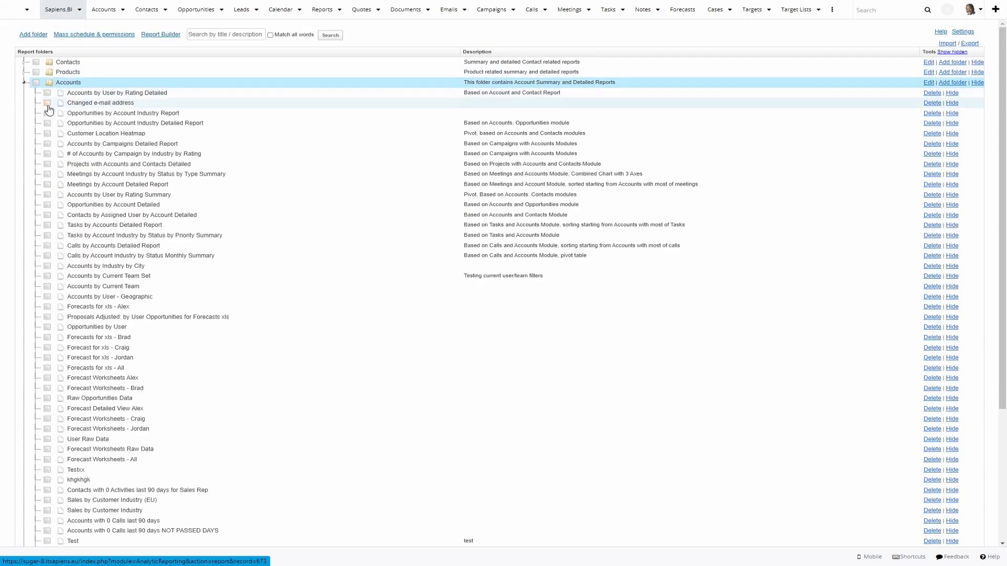
pyautogui.click(47, 102)
pyautogui.click(48, 134)
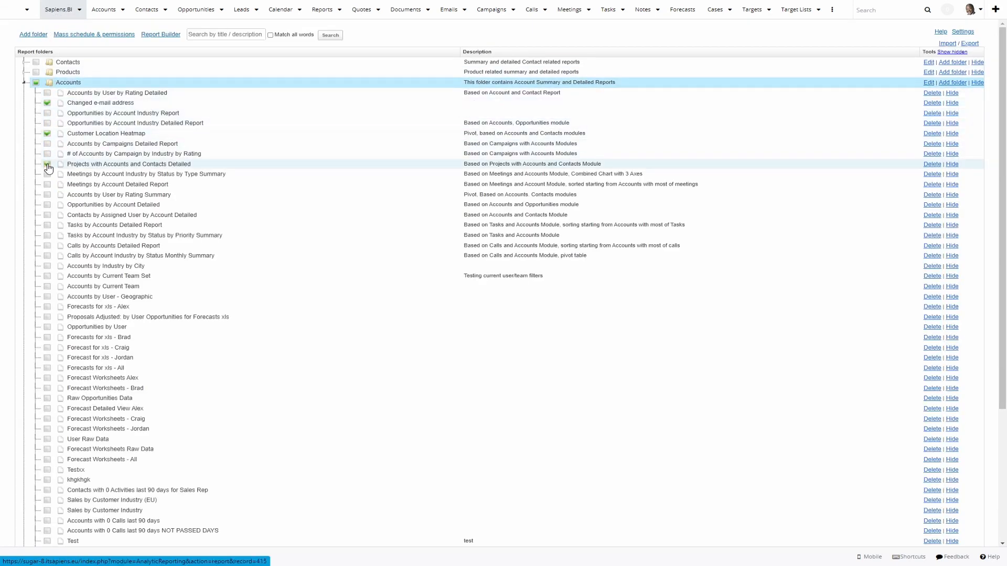
pyautogui.click(47, 164)
# - Try enabling permission updates and report scheduling for the selected reports through mass schedule and permissions
pyautogui.click(117, 35)
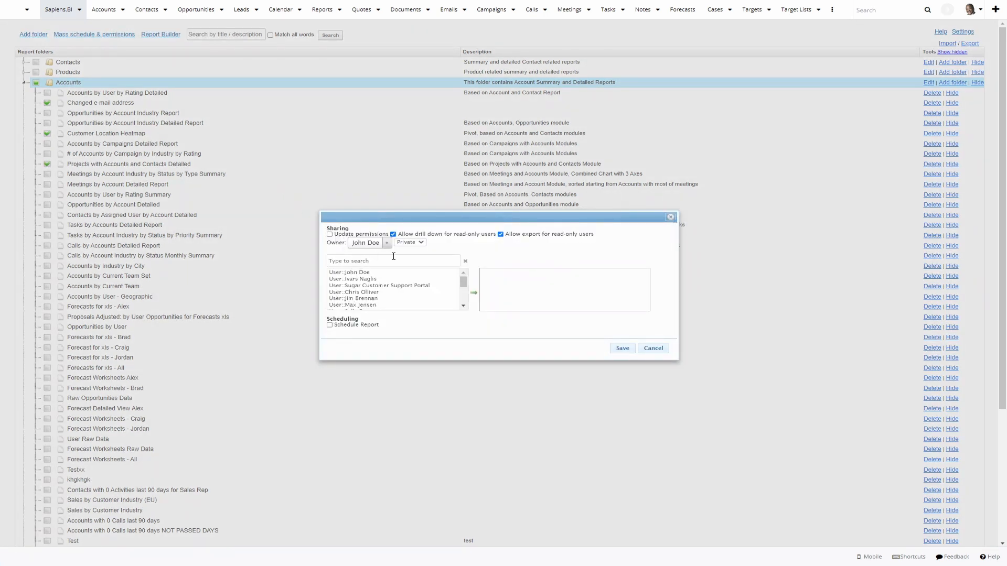
pyautogui.click(329, 235)
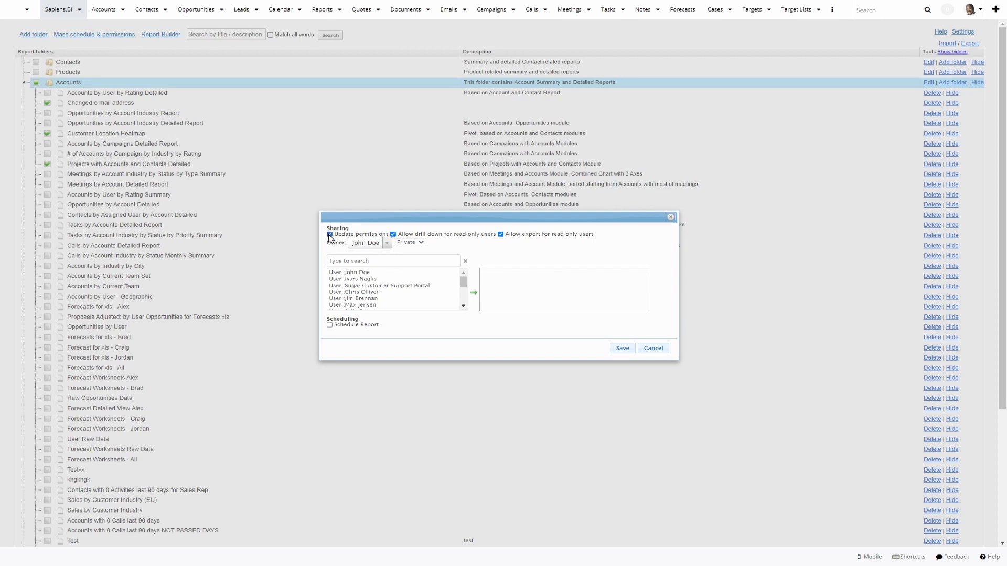
pyautogui.click(330, 325)
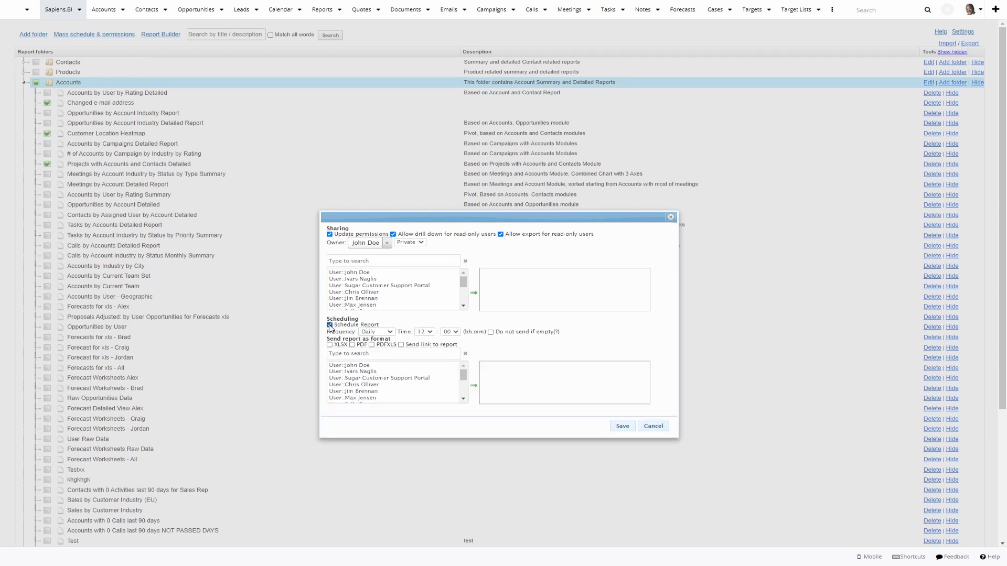
pyautogui.click(653, 427)
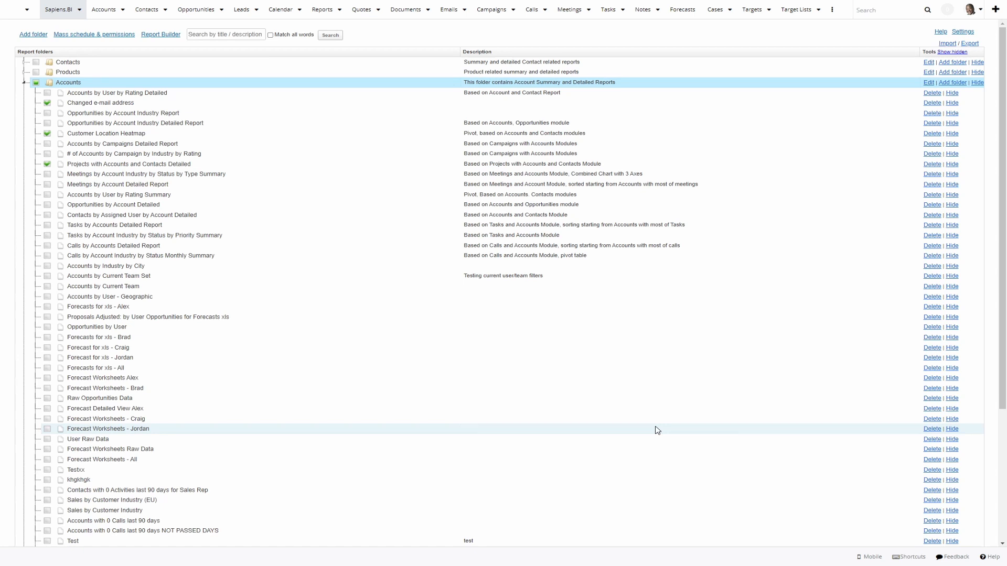
# - In the permission settings, let everyone use Report Builder and allow only admin users to move reports and folders or create folders
pyautogui.click(968, 32)
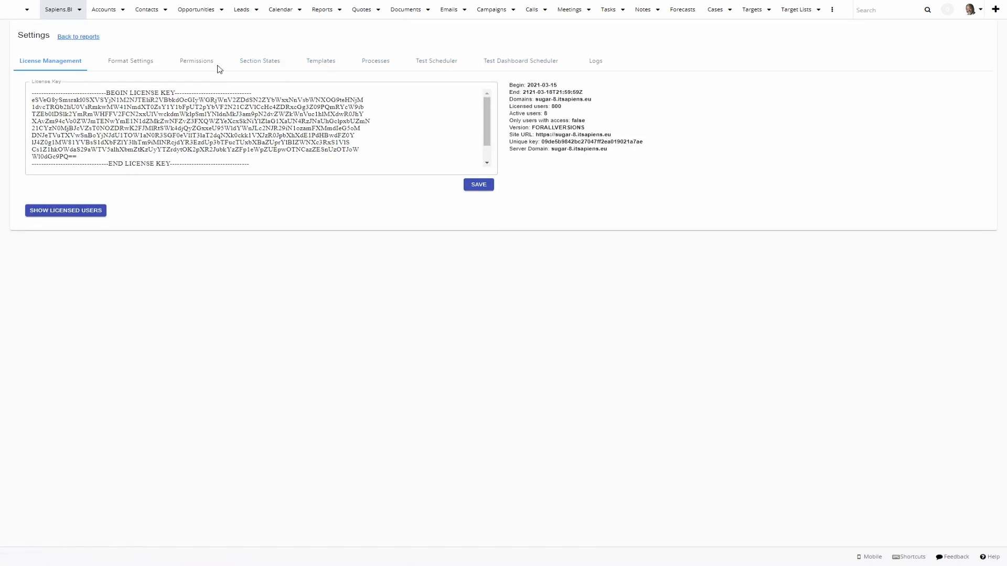
pyautogui.click(213, 66)
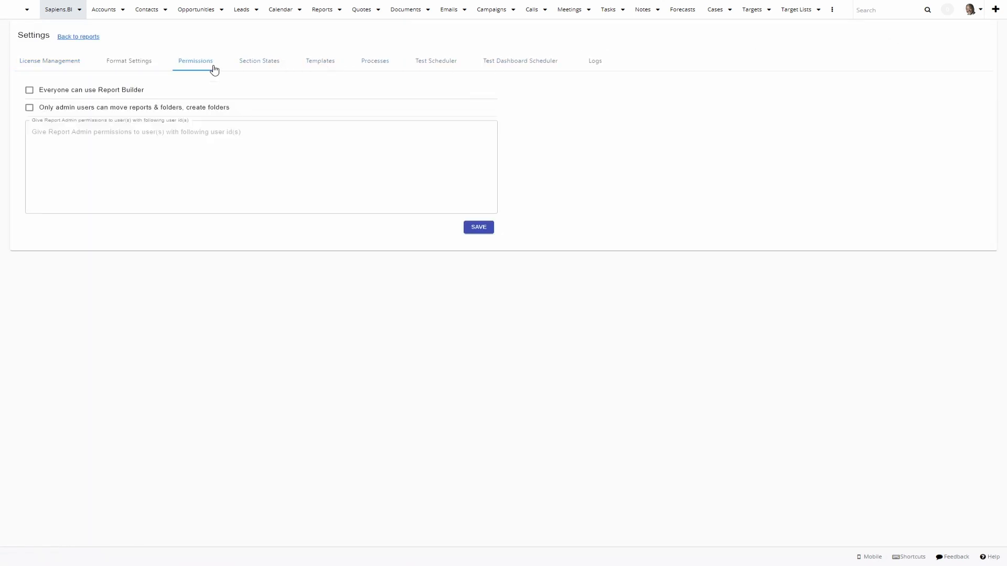
pyautogui.click(29, 90)
pyautogui.click(29, 109)
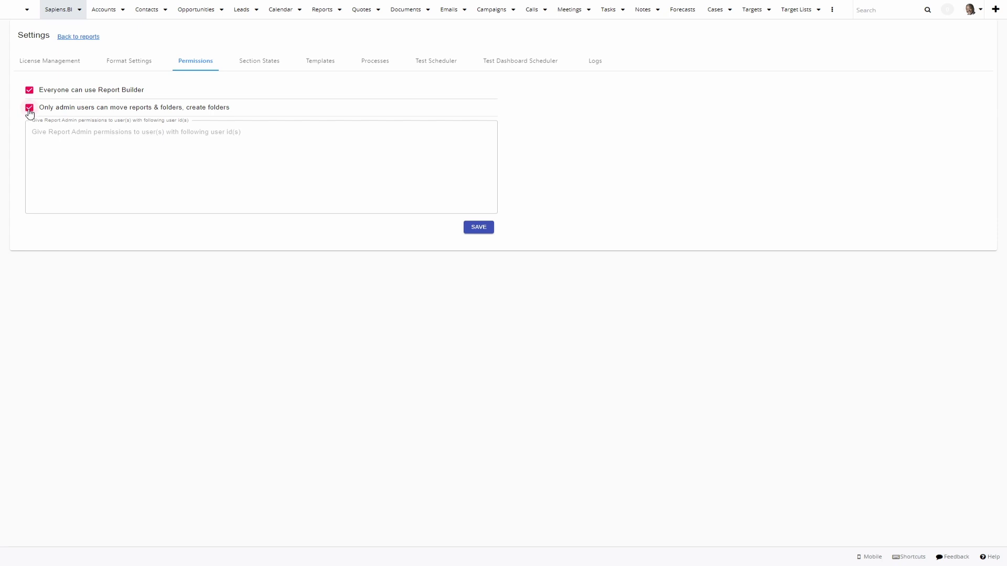